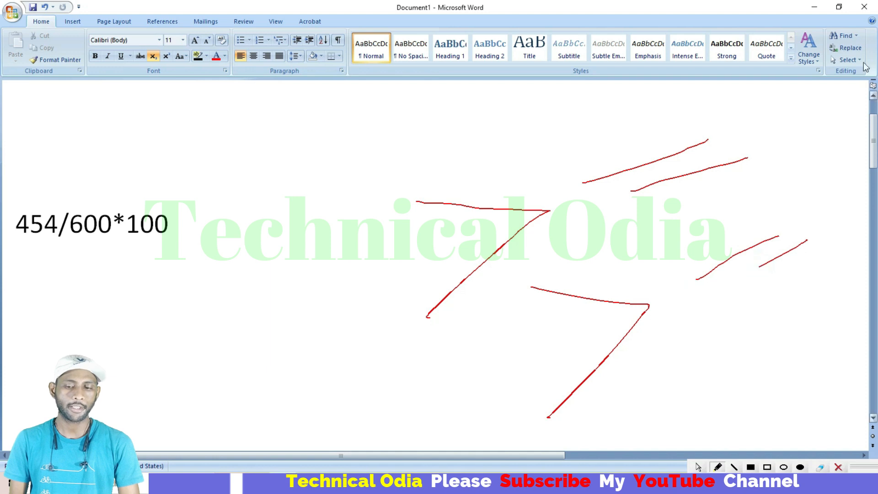
Return to the Excel worksheet and give the K2 IF formula the condition J2>=90 with the result "A"
left_click(838, 466)
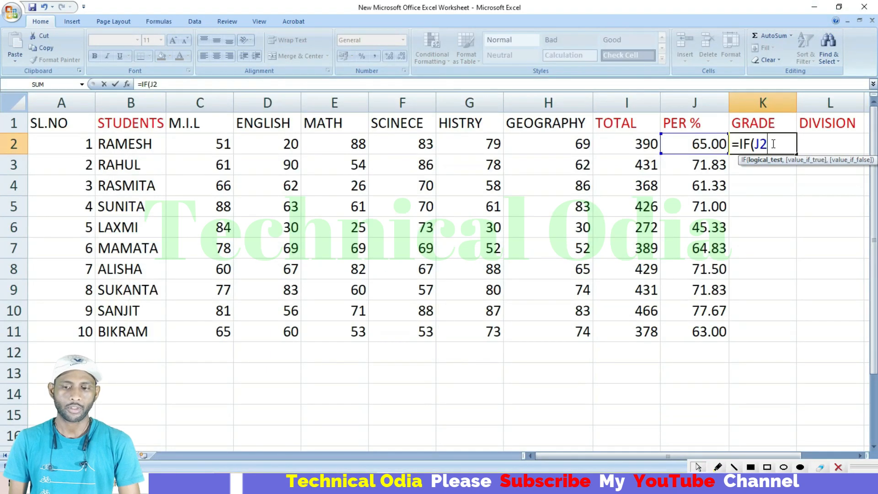
type(">=")
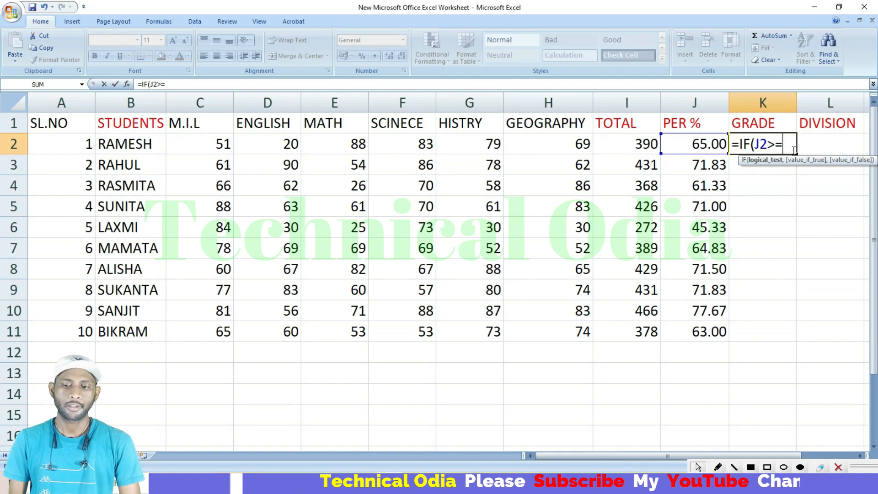
type("90")
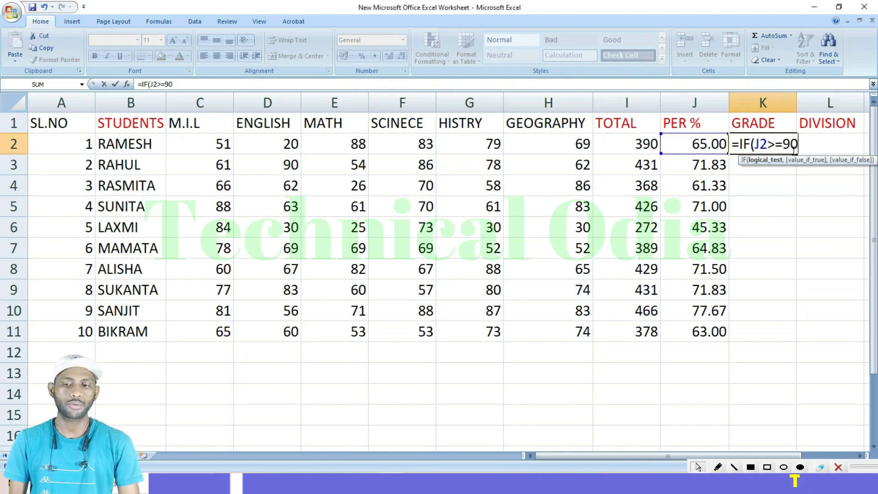
type(",\"A")
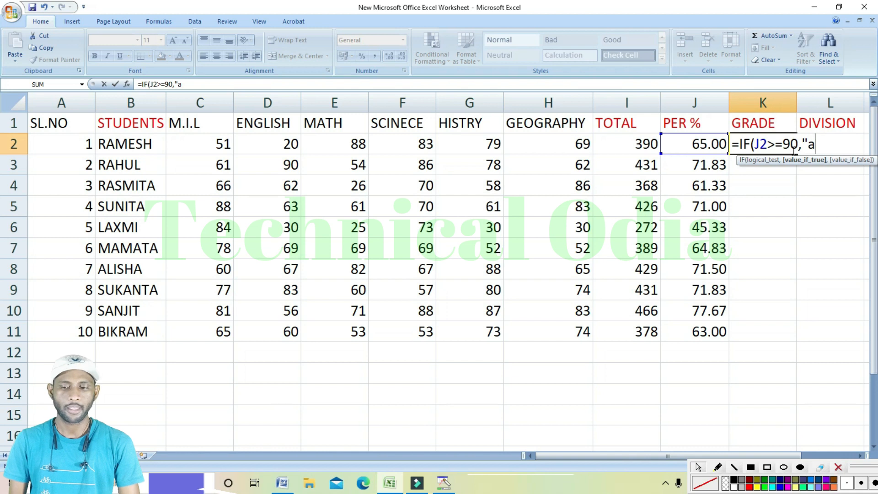
type("\",")
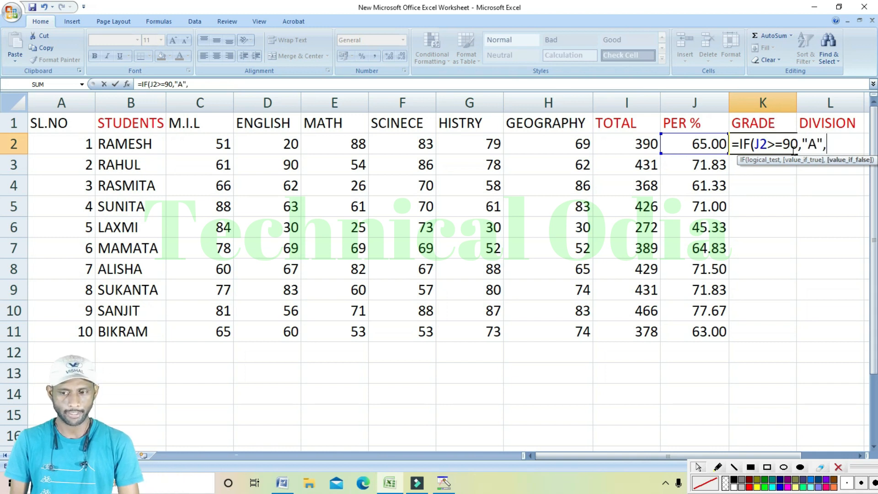
Nest a second IF in the K2 formula that returns "B" when J2>=80
type("IF")
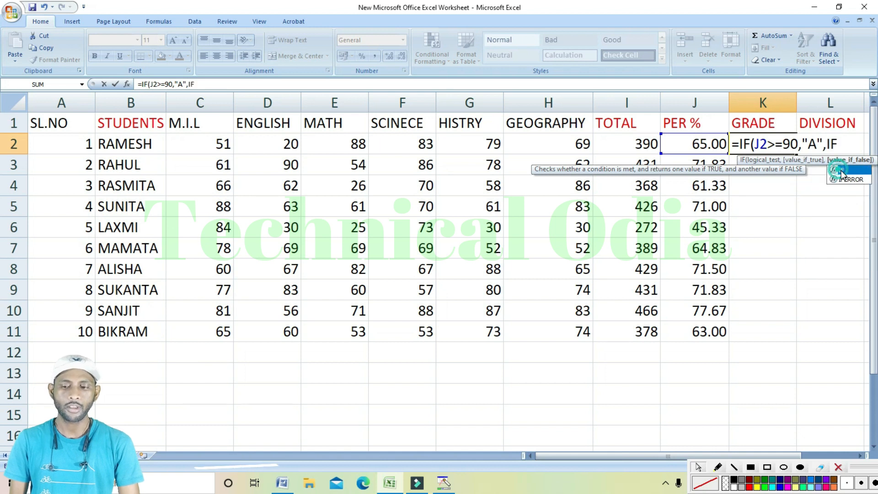
left_click(841, 144)
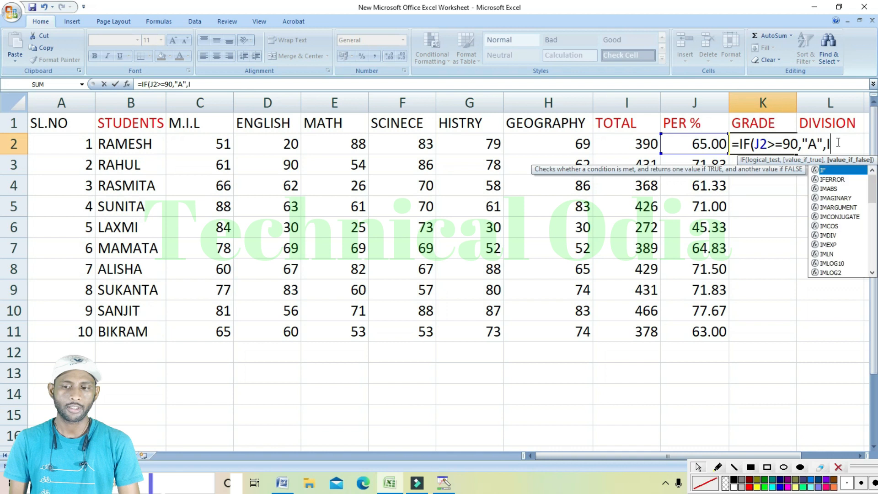
type("IF(")
left_click(698, 142)
type(">=")
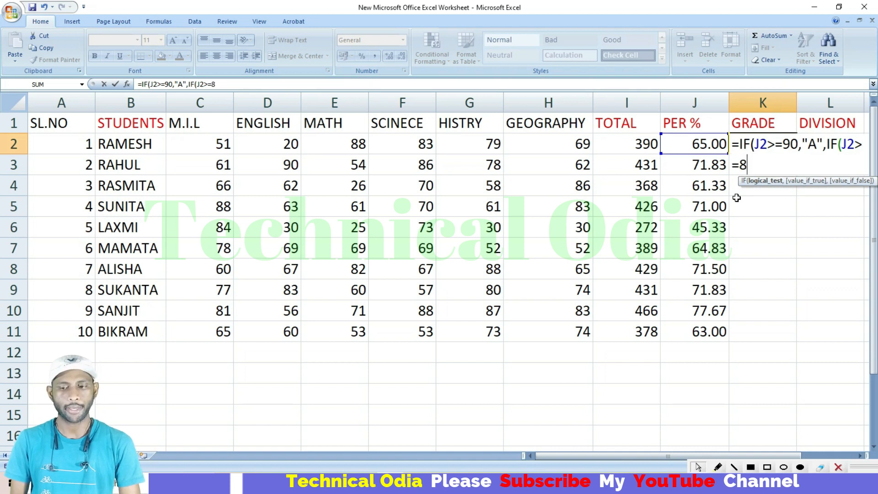
type("80,")
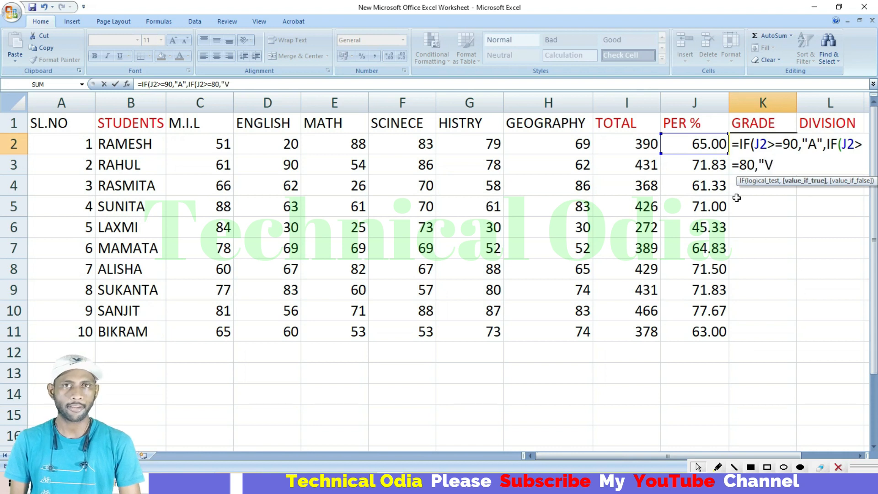
type("\"B\",")
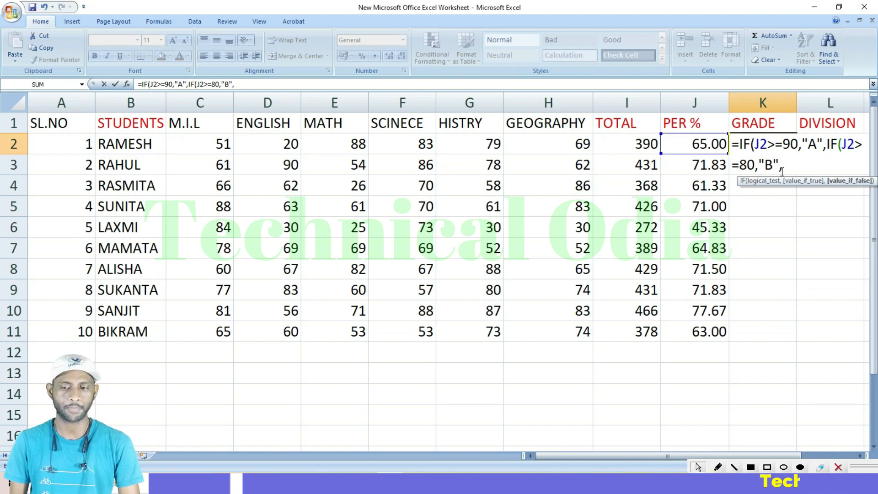
Nest a third IF in the K2 formula that returns "C" when J2>=70
type("IF")
double_click(806, 187)
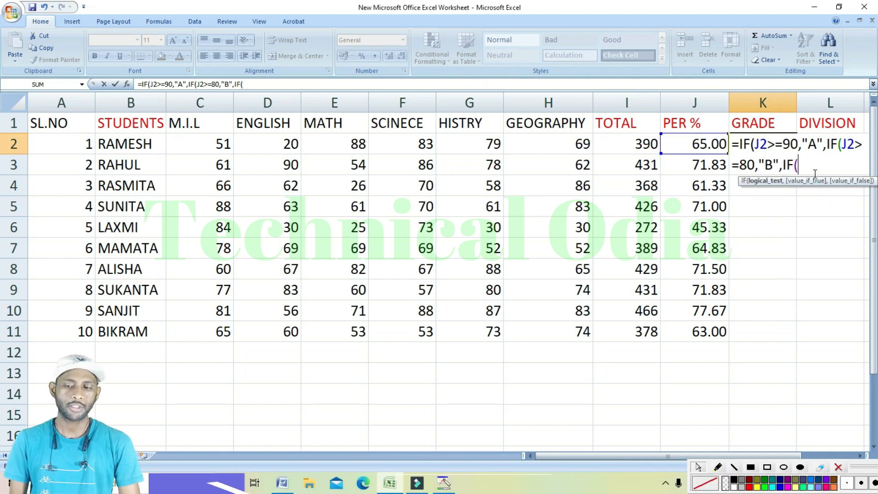
left_click(704, 146)
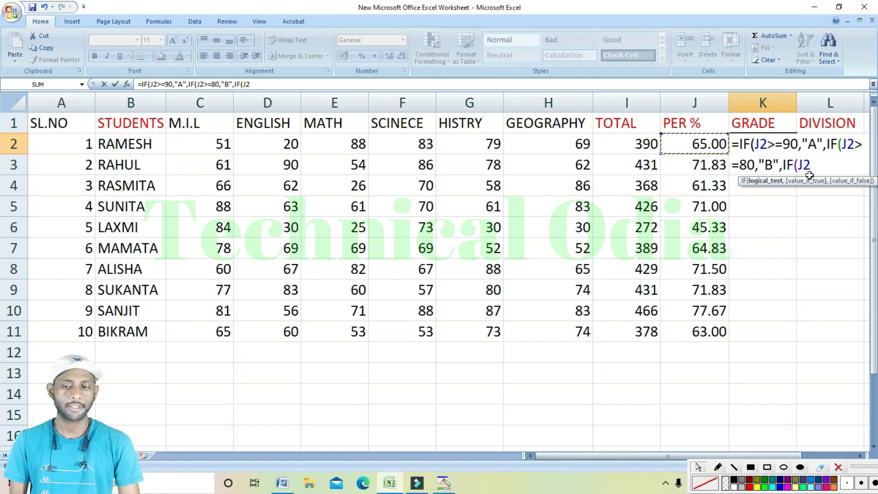
type(">=70,")
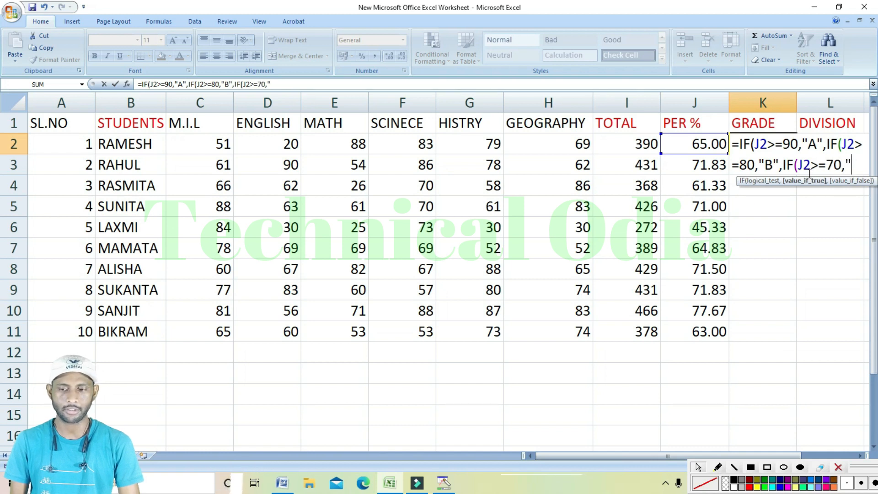
type("\"C\",IF")
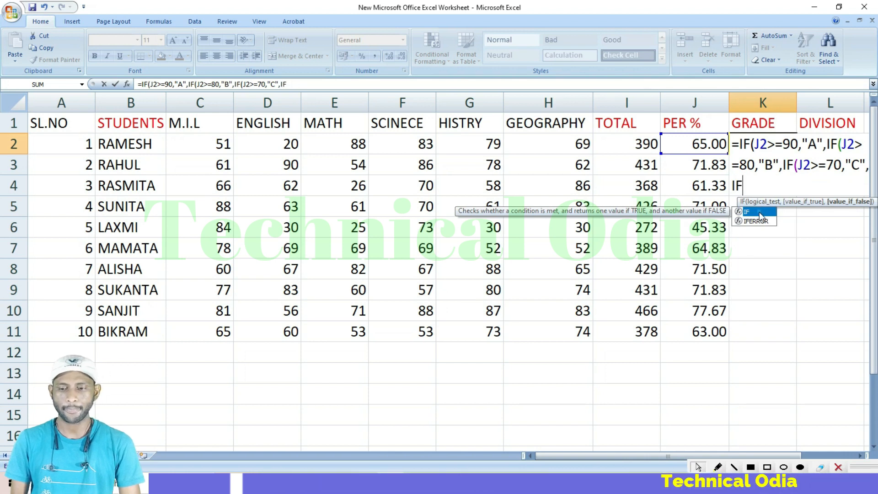
Nest a fourth IF in the K2 formula that returns "D" when J2>=60
double_click(759, 212)
left_click(705, 144)
type(">=60")
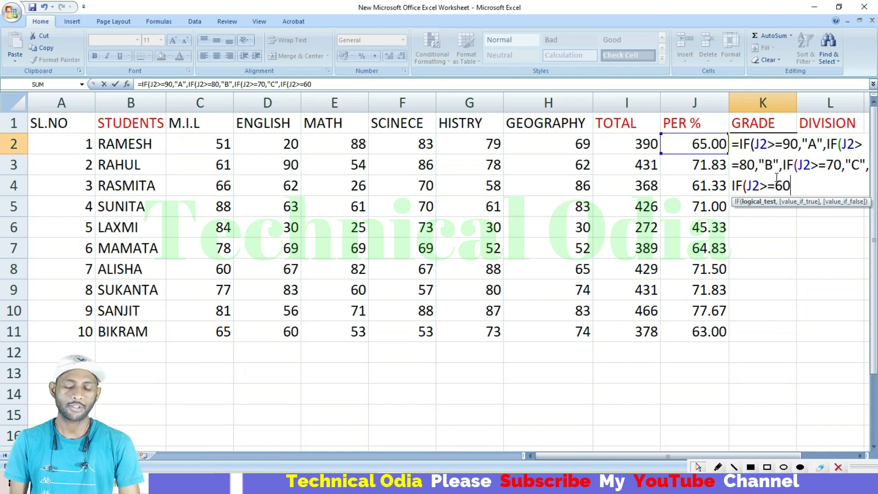
type(",")
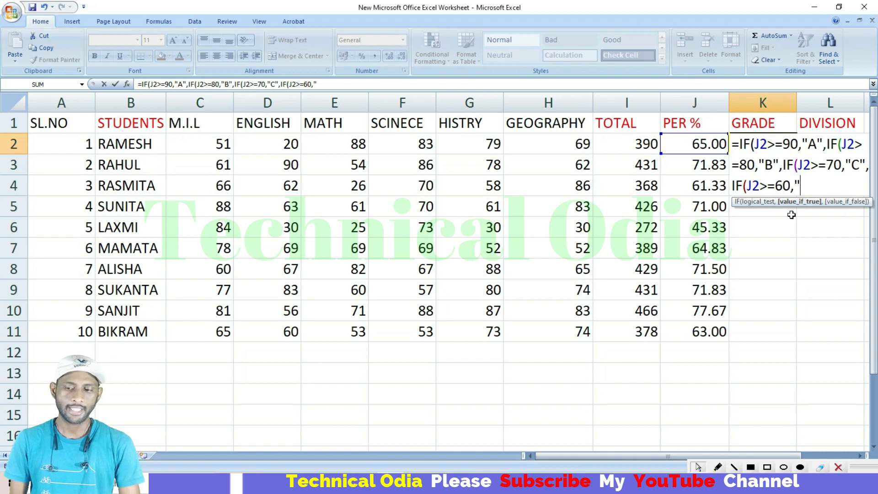
type("\"D")
type("\"")
Nest a fifth IF in the K2 formula that returns "E" when J2>=50
type(",IF")
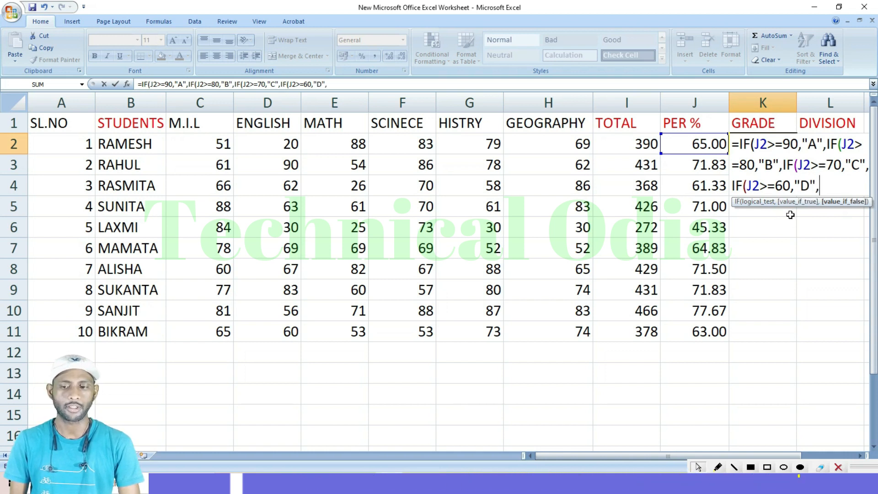
key("BackSpace")
key("BackSpace")
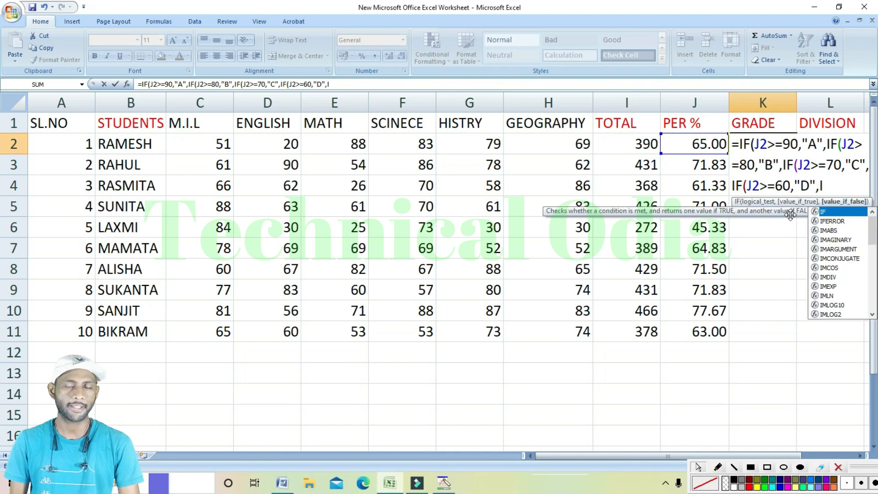
type("IF")
double_click(839, 212)
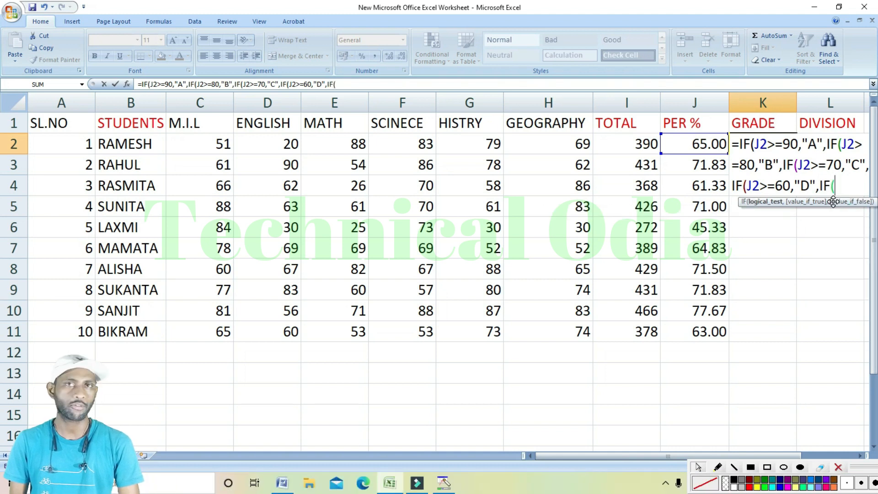
left_click(700, 147)
type(">=50,\"E\"")
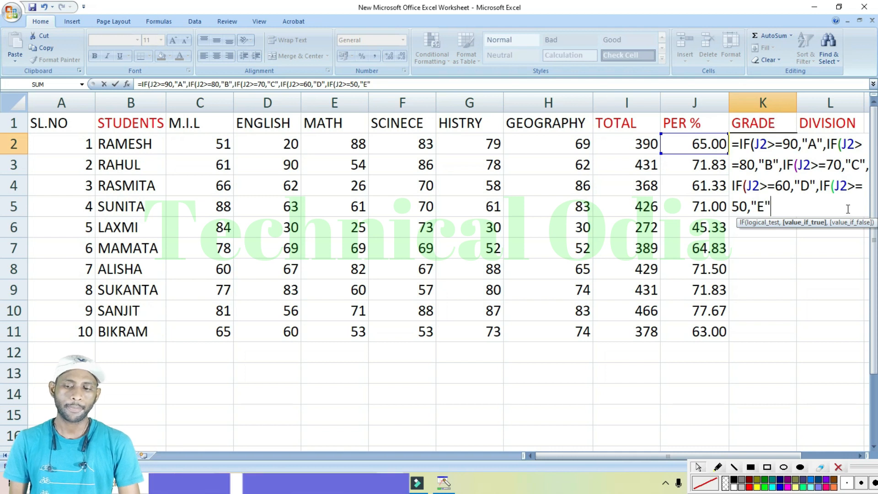
Nest a sixth IF in the K2 formula that returns "F" when J2<=40
type(",IF")
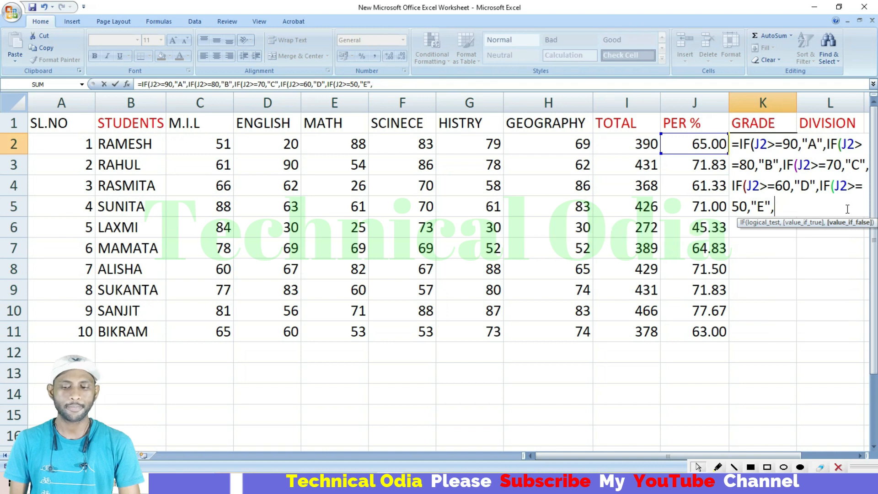
double_click(808, 233)
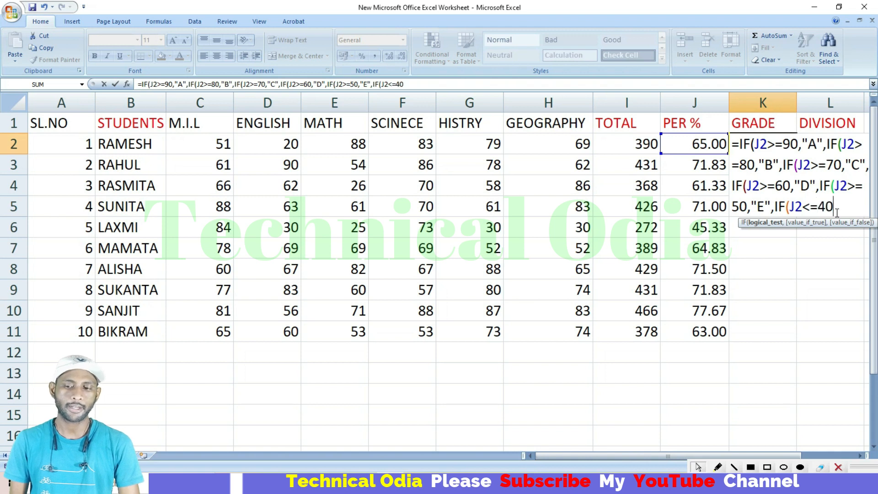
type("<=40,")
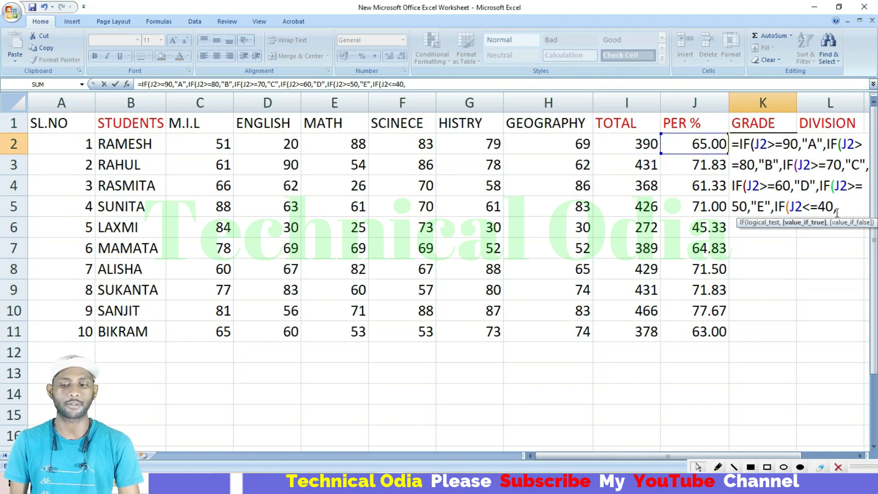
type("\"F\"")
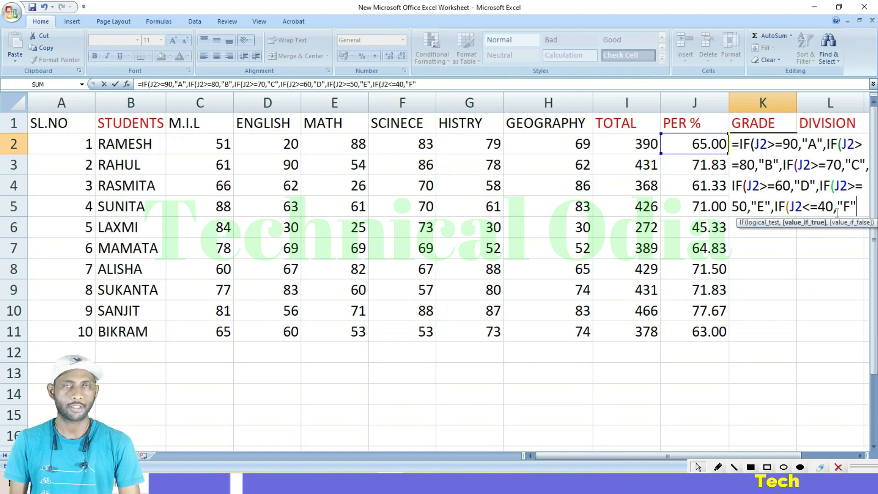
Outline each opening parenthesis in the K2 formula with an on-screen rectangle, and clear the markings
left_click(767, 467)
left_click_drag(752, 140, 764, 150)
left_click_drag(832, 131, 849, 156)
left_click_drag(788, 155, 806, 175)
left_click_drag(742, 174, 763, 192)
left_click_drag(826, 176, 844, 194)
left_click_drag(780, 196, 792, 213)
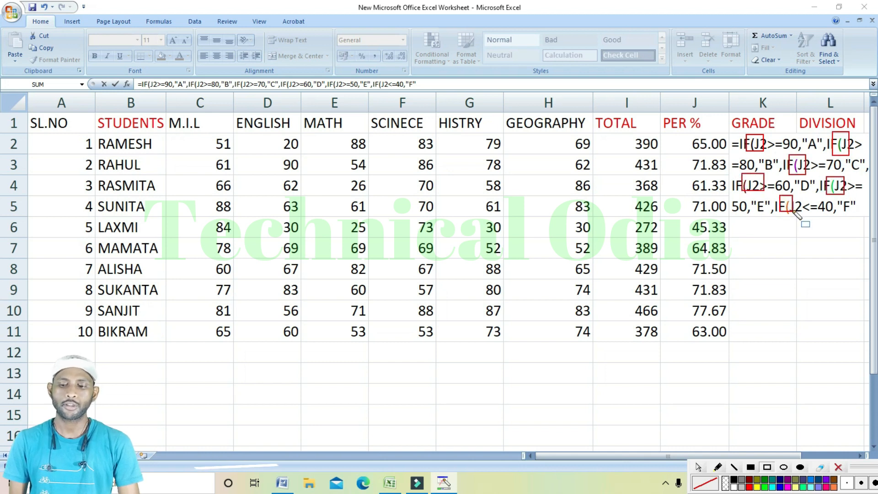
left_click(838, 466)
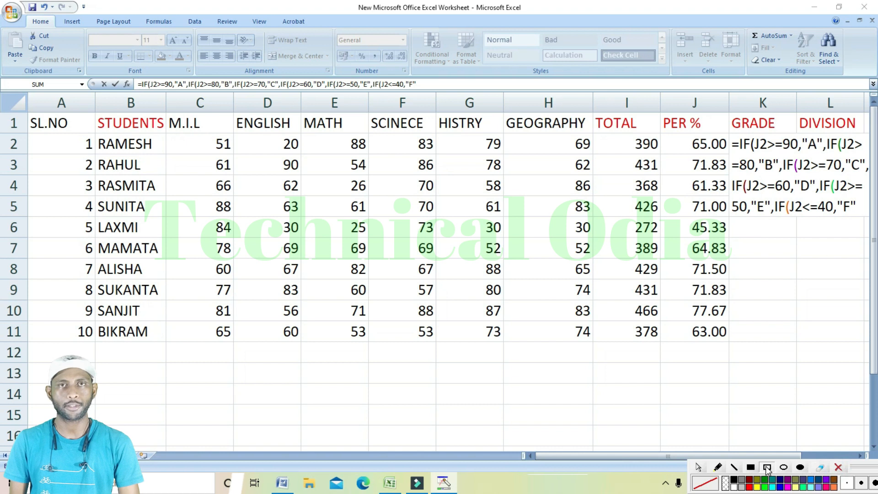
Close the nested K2 formula with six closing parentheses and enter it
left_click(868, 205)
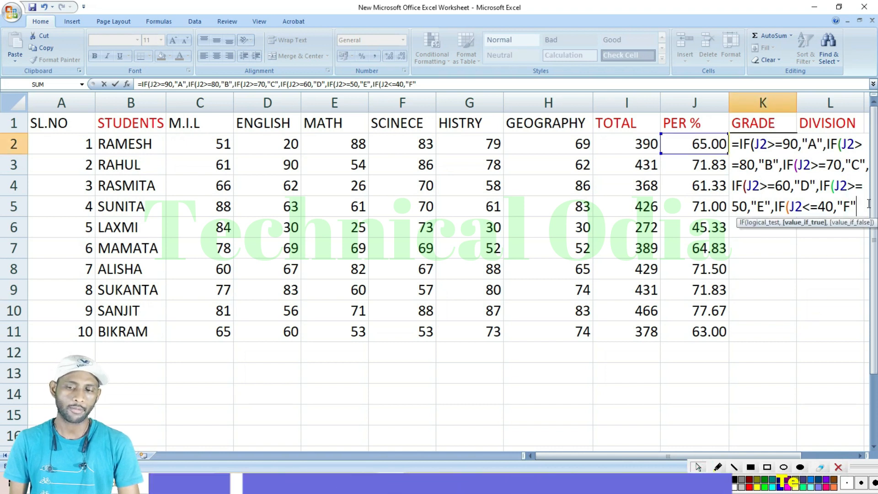
type("))))))")
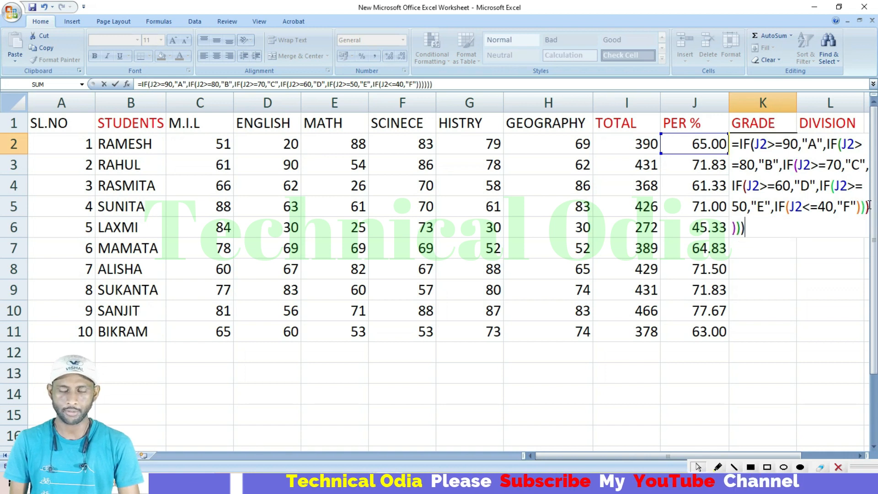
key("Return")
Outline the K2 grade, the remaining student names and their marks with on-screen rectangles, and clear the markings
left_click(766, 466)
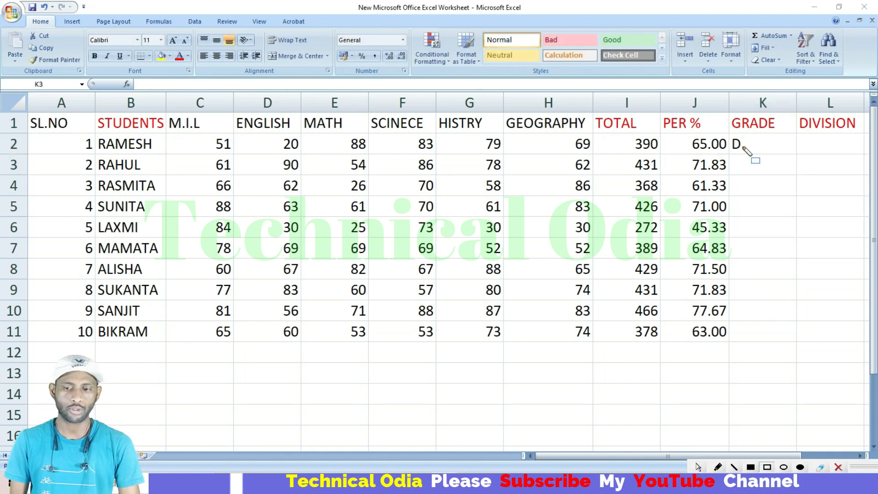
left_click_drag(121, 151, 142, 154)
left_click_drag(731, 134, 749, 156)
left_click_drag(98, 158, 159, 333)
mouse_move(219, 164)
left_mouse_down()
mouse_move(255, 187)
mouse_move(665, 368)
left_mouse_up()
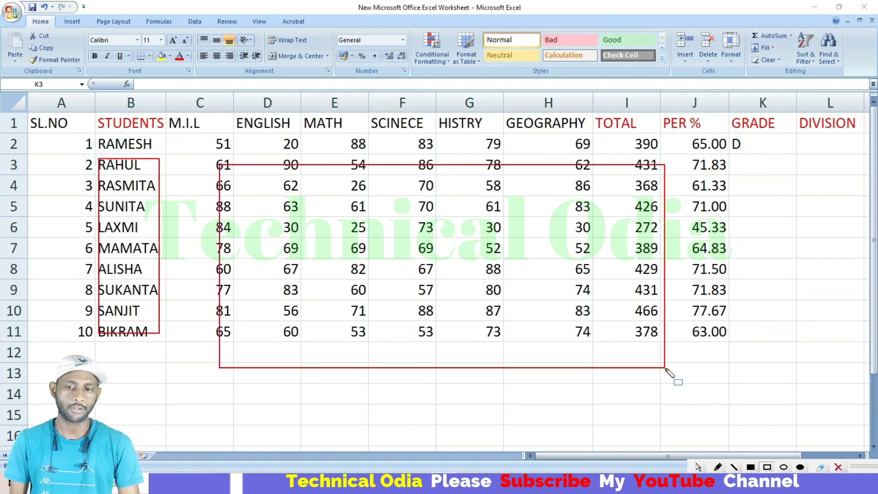
left_click(838, 467)
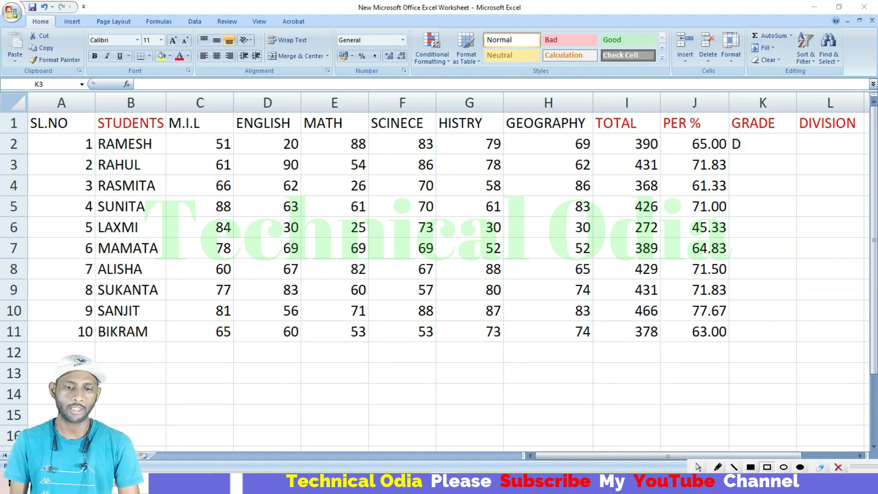
Fill the K2 grade formula down the GRADE column to K11
left_click(777, 142)
left_click_drag(797, 155, 787, 336)
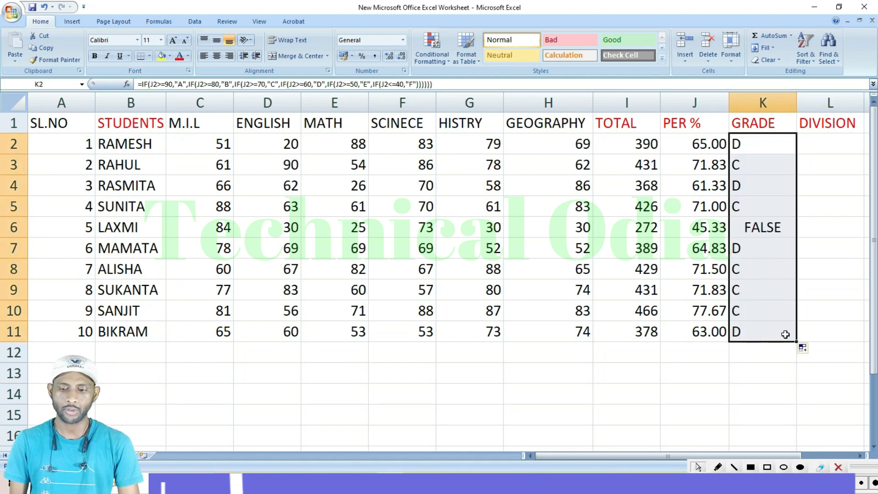
left_click(800, 247)
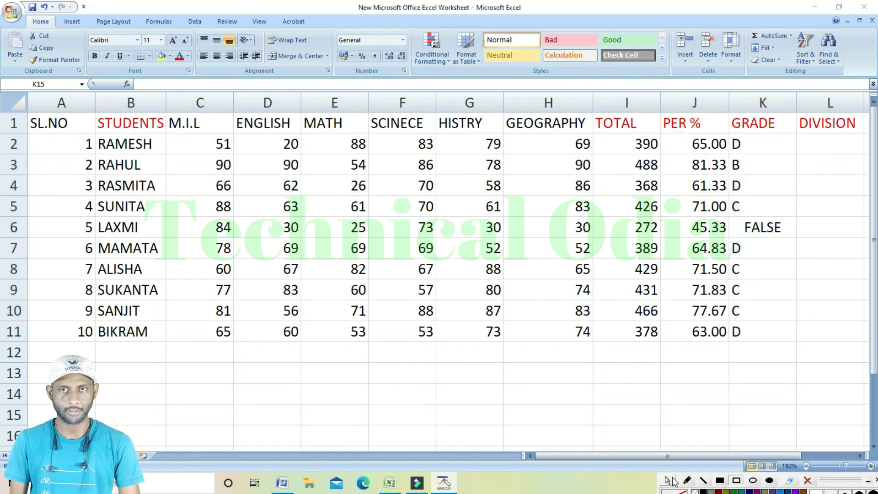
Copy the full nested IF formula text from K2 and paste it unchanged into L2 under DIVISION
double_click(764, 141)
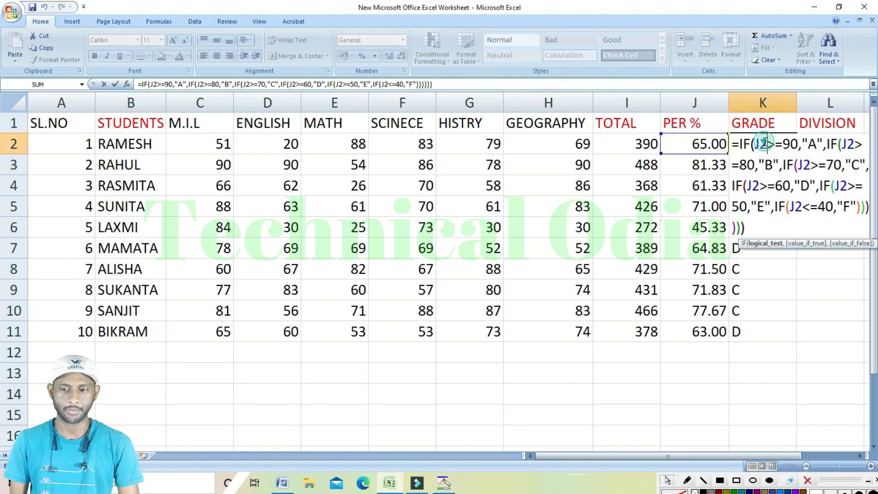
left_click(754, 142)
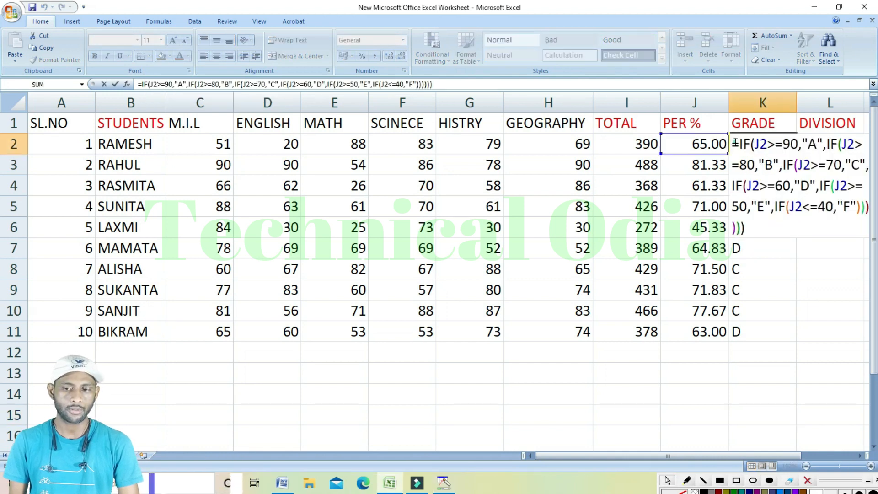
left_click_drag(734, 143, 745, 227)
key("ctrl+c")
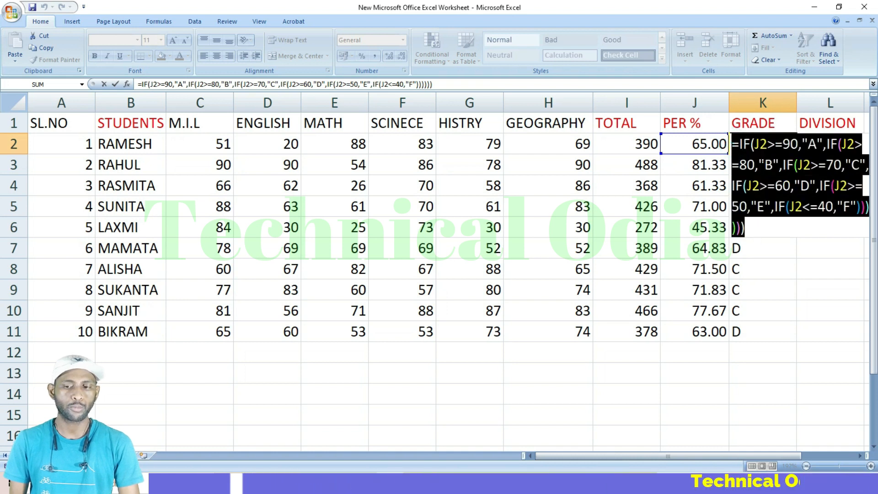
left_click(777, 233)
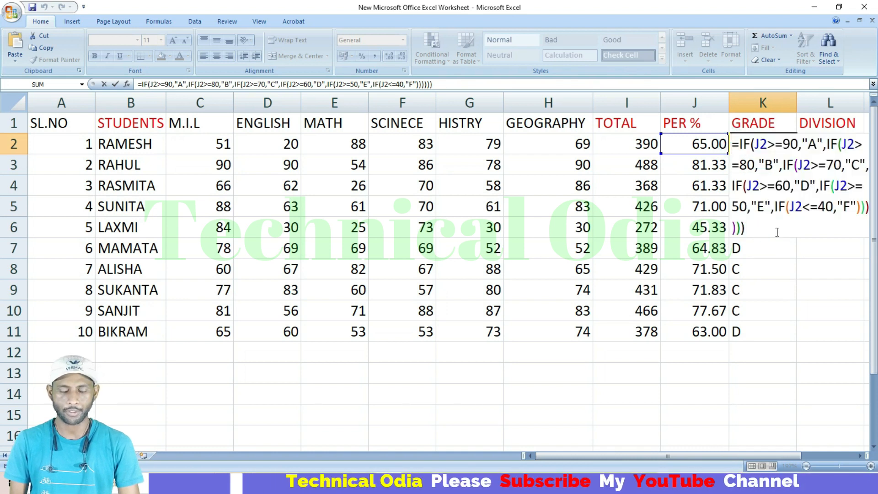
key("Return")
left_click(822, 140)
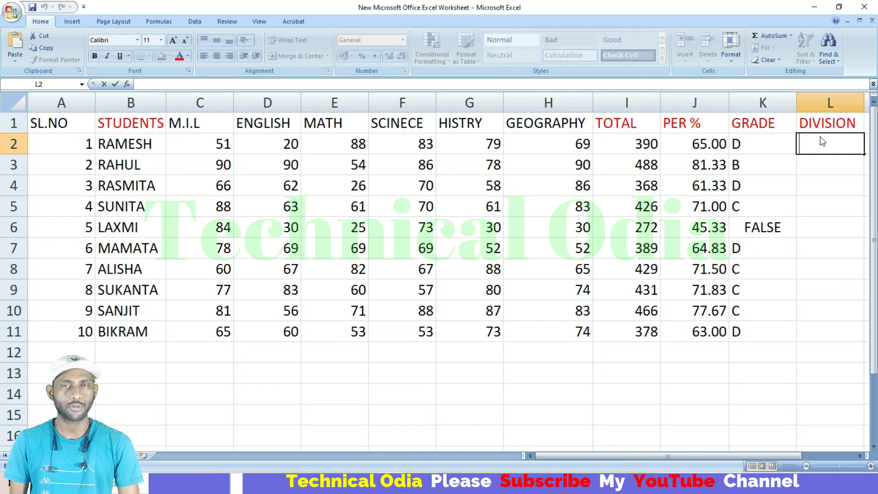
double_click(822, 141)
key("ctrl+v")
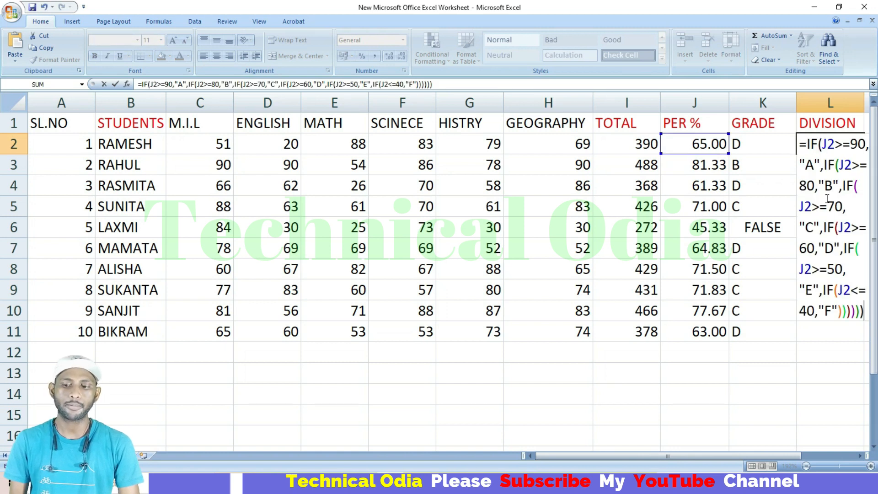
Replace the results "A", "B" and "C" in the L2 formula with "1ST", "2ND" and "3RD"
left_click(805, 164)
key("BackSpace")
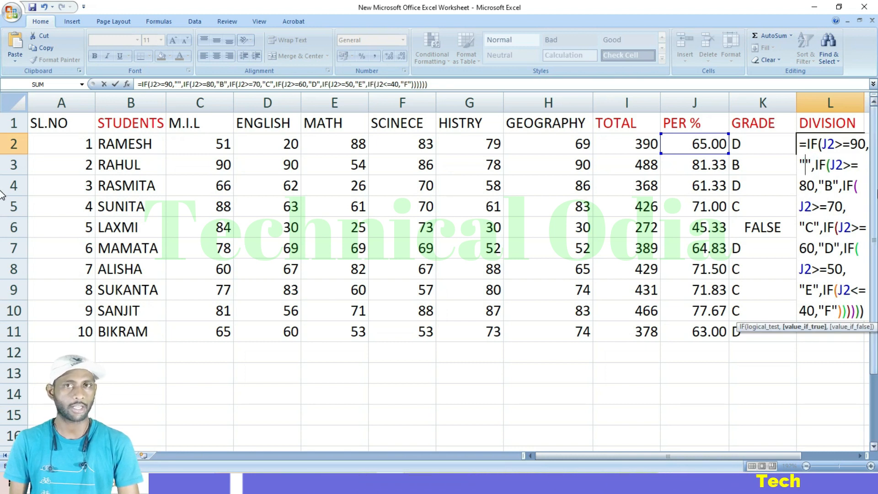
type("1ST")
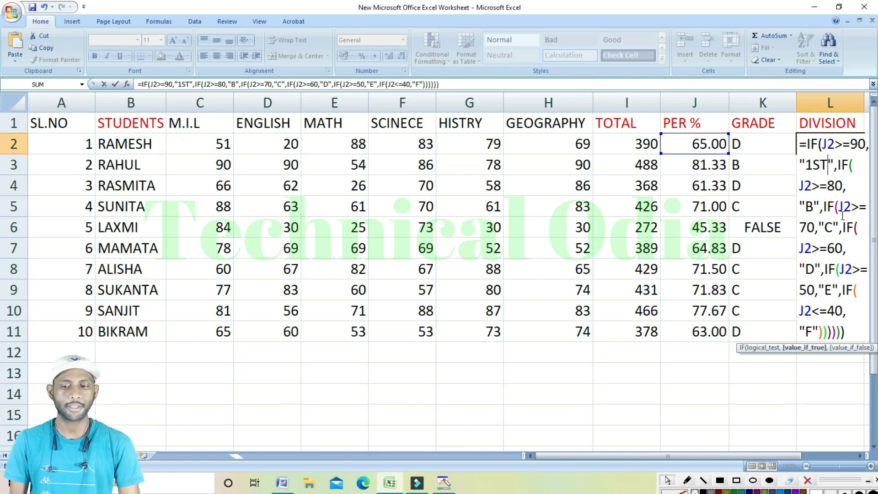
left_click(814, 206)
key("BackSpace")
type("2ND")
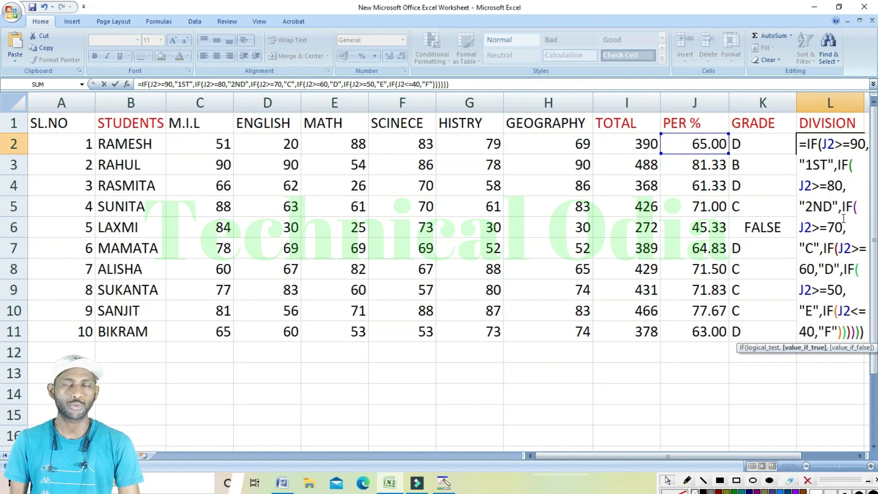
left_click(815, 251)
key("BackSpace")
type("3RD")
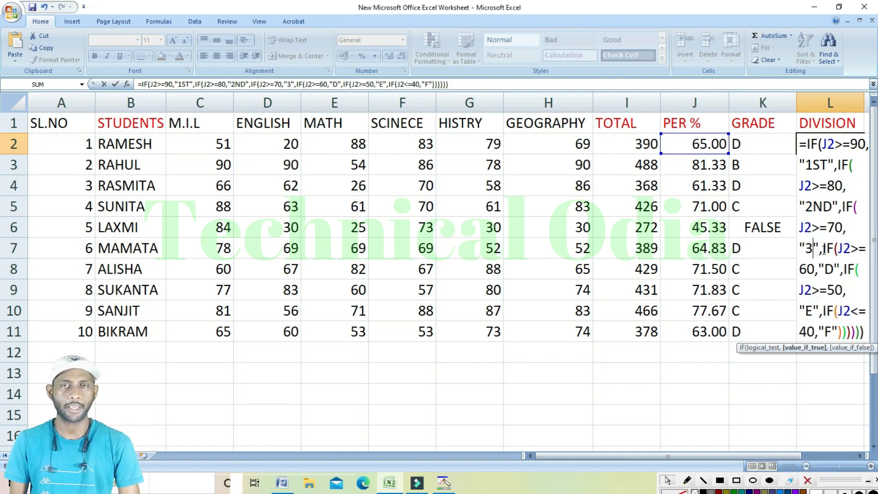
Replace the results "D", "E" and "F" in the L2 formula with "4TH", "5TH" and "6TH"
left_click(814, 290)
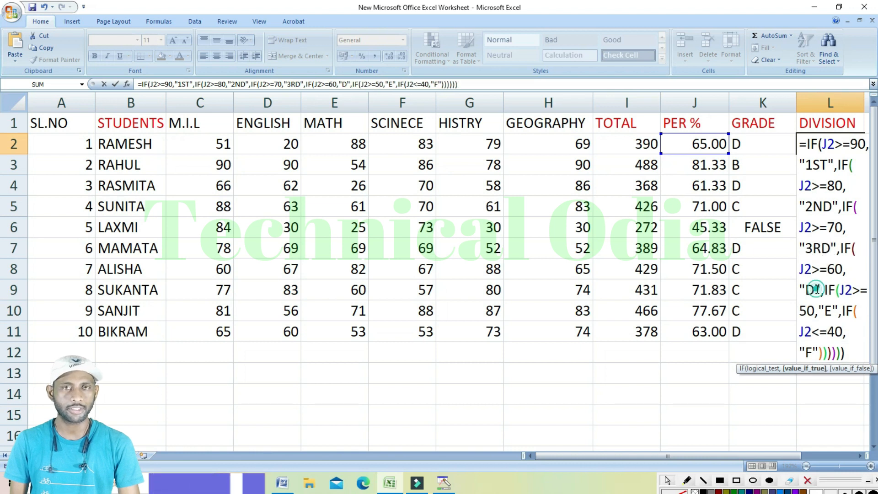
key("BackSpace")
type("4TH")
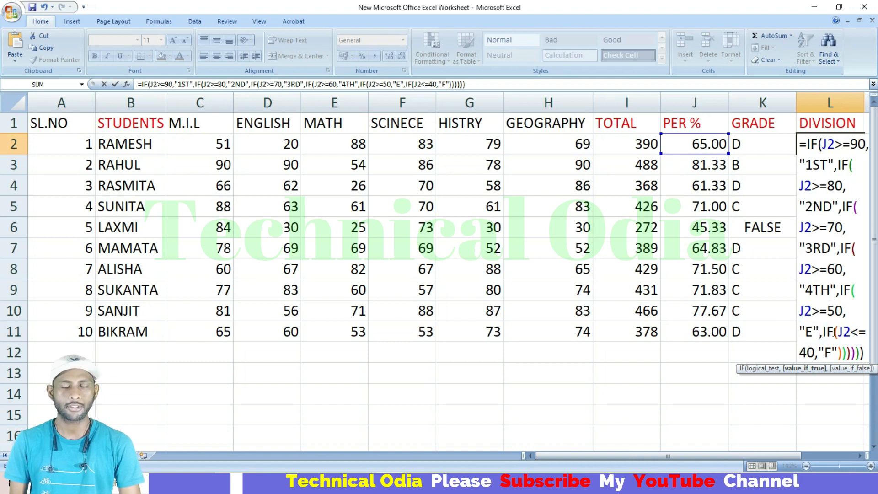
key("BackSpace")
type("5TH")
left_click(814, 374)
key("BackSpace")
type("6TH")
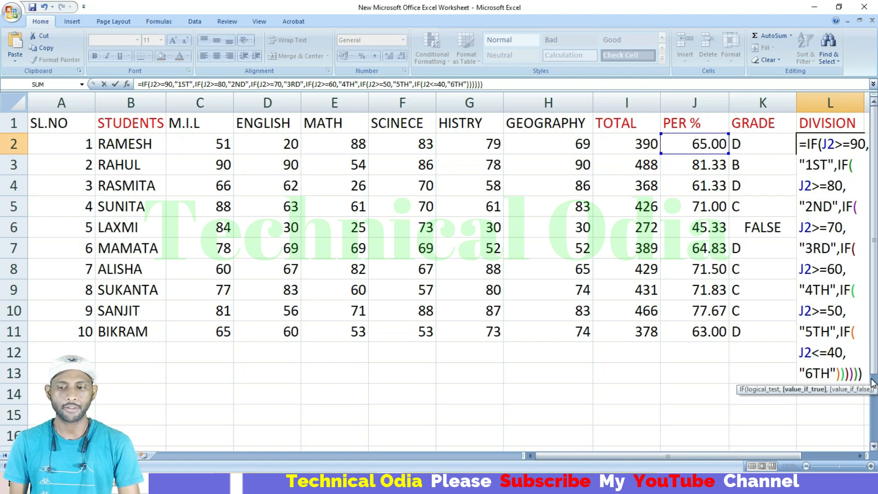
Enter the L2 division formula and fill it down the DIVISION column to L11
key("Return")
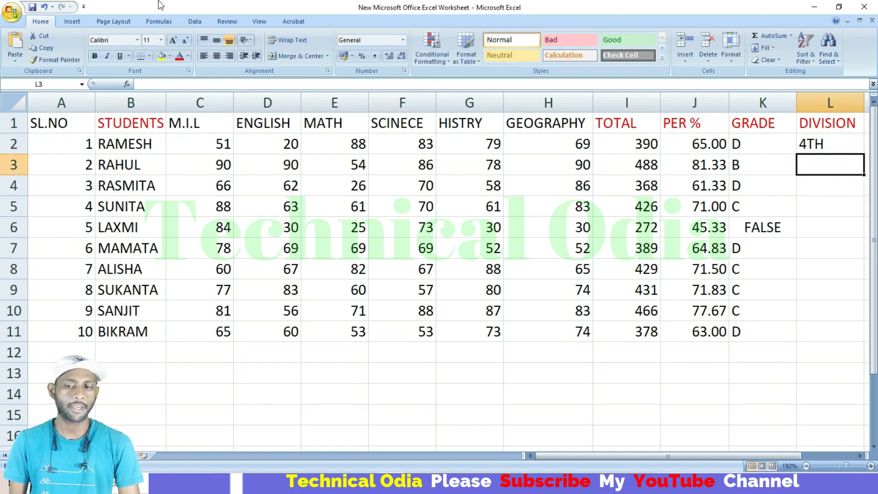
left_click(854, 146)
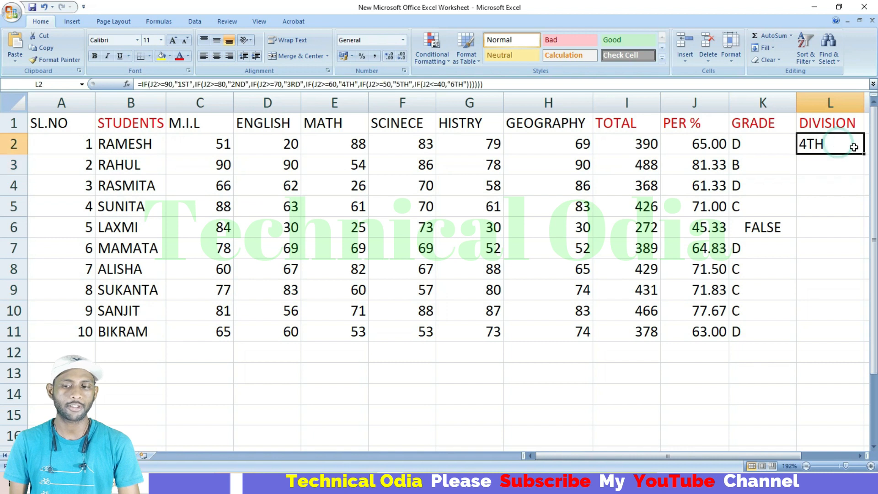
left_click_drag(864, 155, 861, 338)
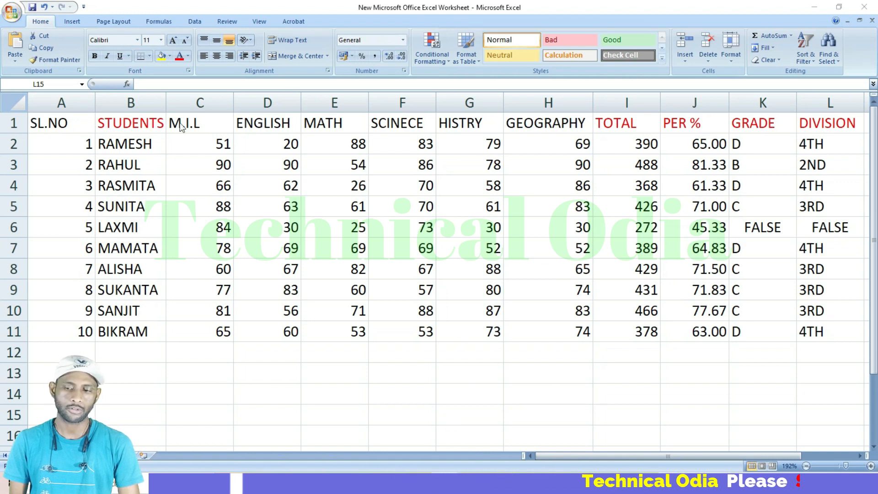
Outline the SL.NO and STUDENTS headers, the student names, the six subject headers and all the marks with on-screen rectangles
left_click_drag(31, 114, 54, 130)
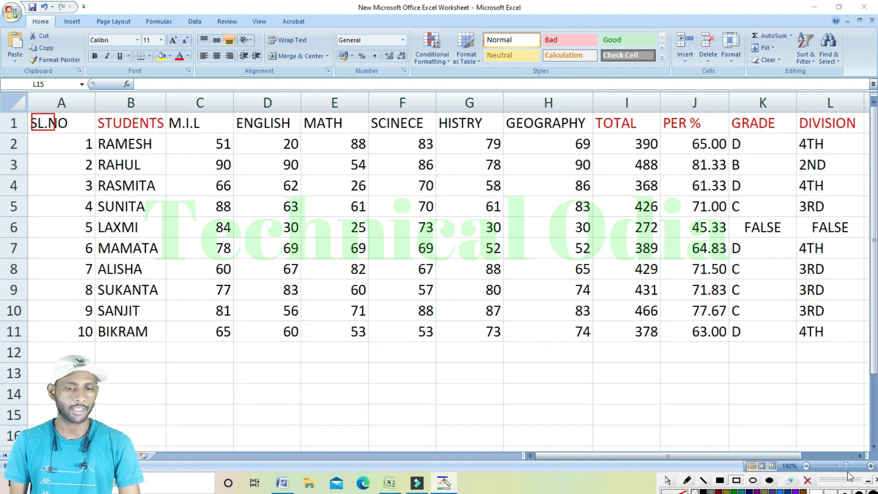
left_click(809, 480)
left_click(735, 480)
left_click_drag(33, 110, 66, 141)
left_click_drag(98, 115, 157, 131)
mouse_move(93, 134)
left_mouse_down()
mouse_move(173, 364)
mouse_move(159, 349)
left_mouse_up()
mouse_move(165, 110)
left_mouse_down()
mouse_move(236, 135)
mouse_move(599, 140)
mouse_move(591, 128)
left_mouse_up()
mouse_move(205, 137)
left_mouse_down()
mouse_move(252, 153)
mouse_move(608, 355)
mouse_move(601, 350)
left_mouse_up()
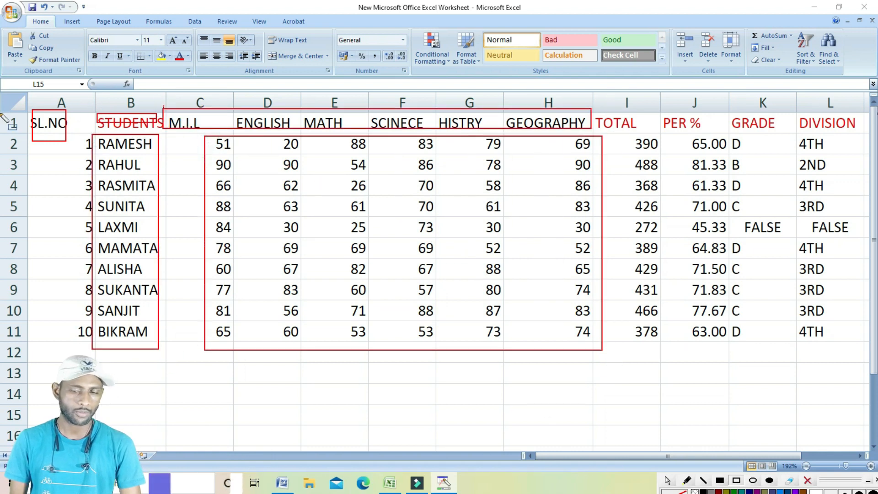
Outline the TOTAL, PER %, GRADE and DIVISION headers and their columns of results with on-screen rectangles
mouse_move(601, 114)
left_mouse_down()
mouse_move(645, 146)
mouse_move(668, 337)
mouse_move(660, 335)
left_mouse_up()
mouse_move(655, 106)
left_mouse_down()
mouse_move(709, 132)
mouse_move(743, 322)
mouse_move(726, 345)
left_mouse_up()
mouse_move(731, 137)
left_mouse_down()
mouse_move(761, 222)
mouse_move(787, 344)
left_mouse_up()
left_click_drag(812, 117, 869, 127)
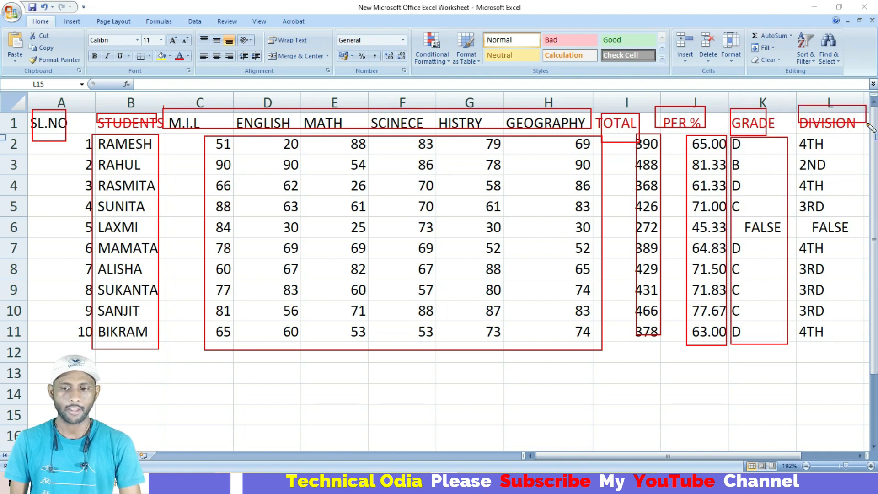
mouse_move(799, 132)
left_mouse_down()
mouse_move(833, 279)
mouse_move(860, 342)
left_mouse_up()
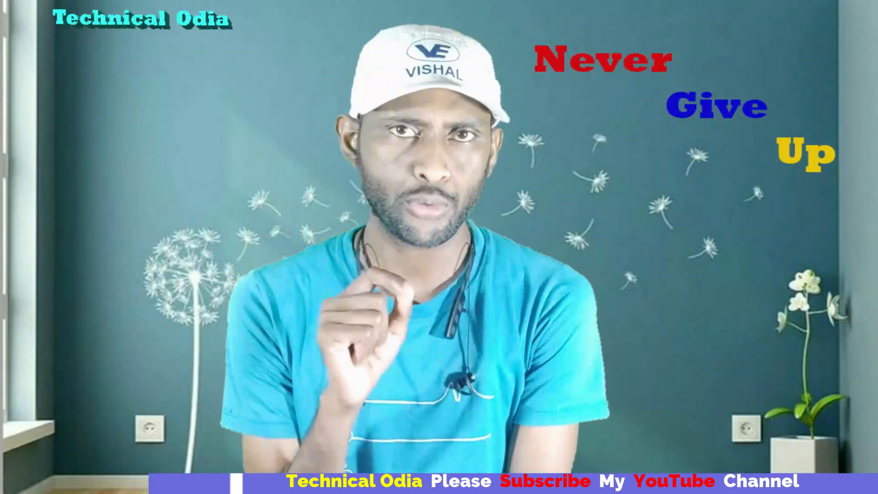